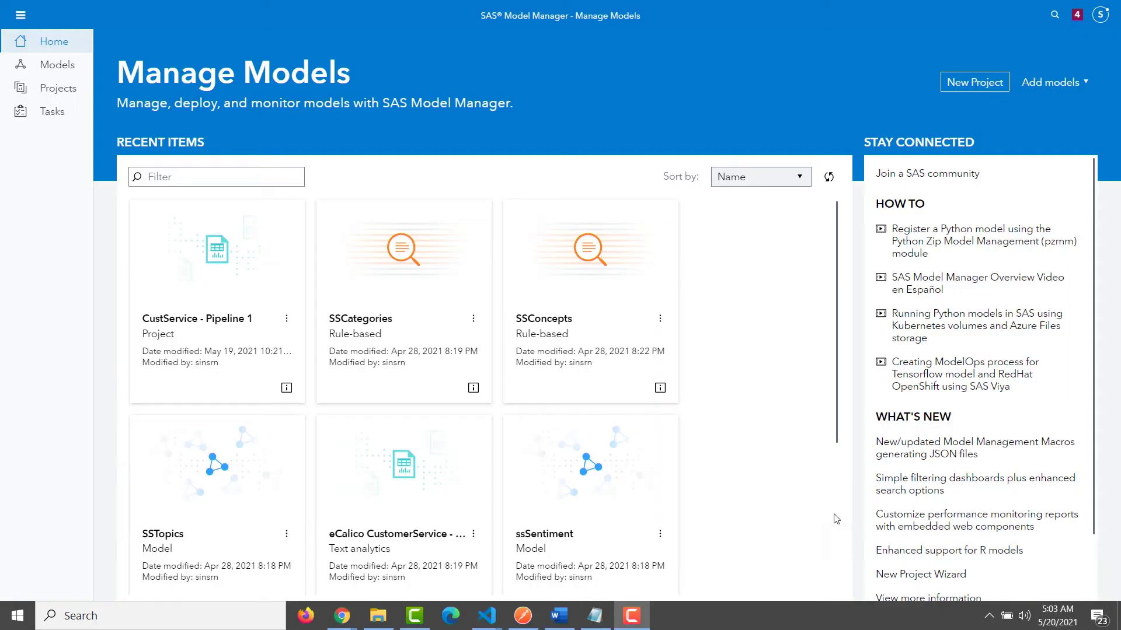
scroll(835, 519, down, 3)
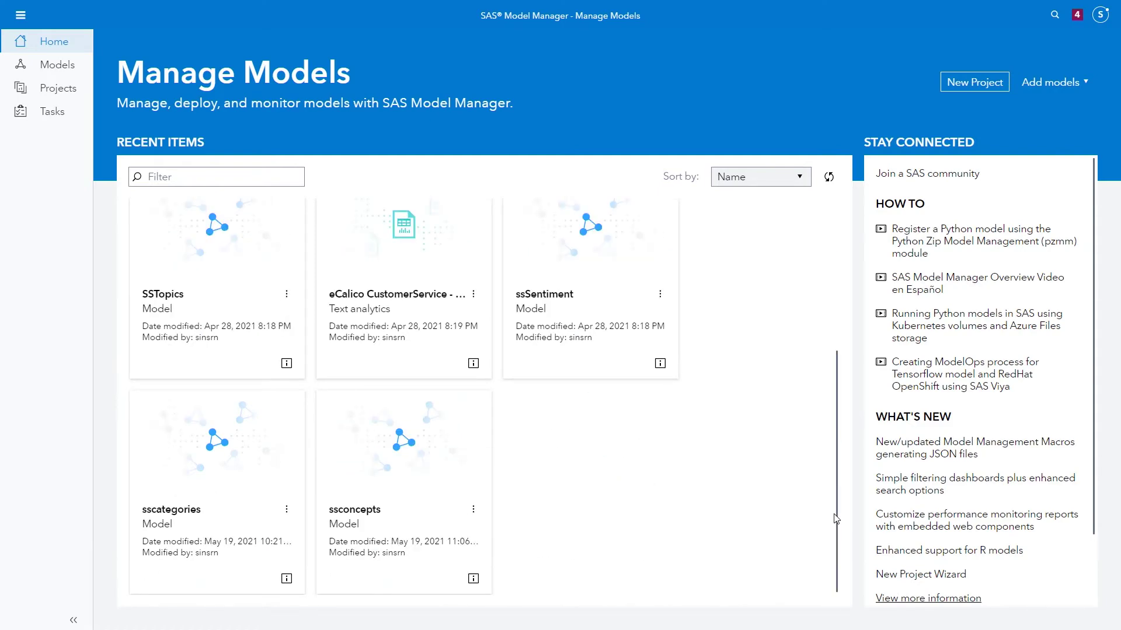
scroll(840, 324, up, 3)
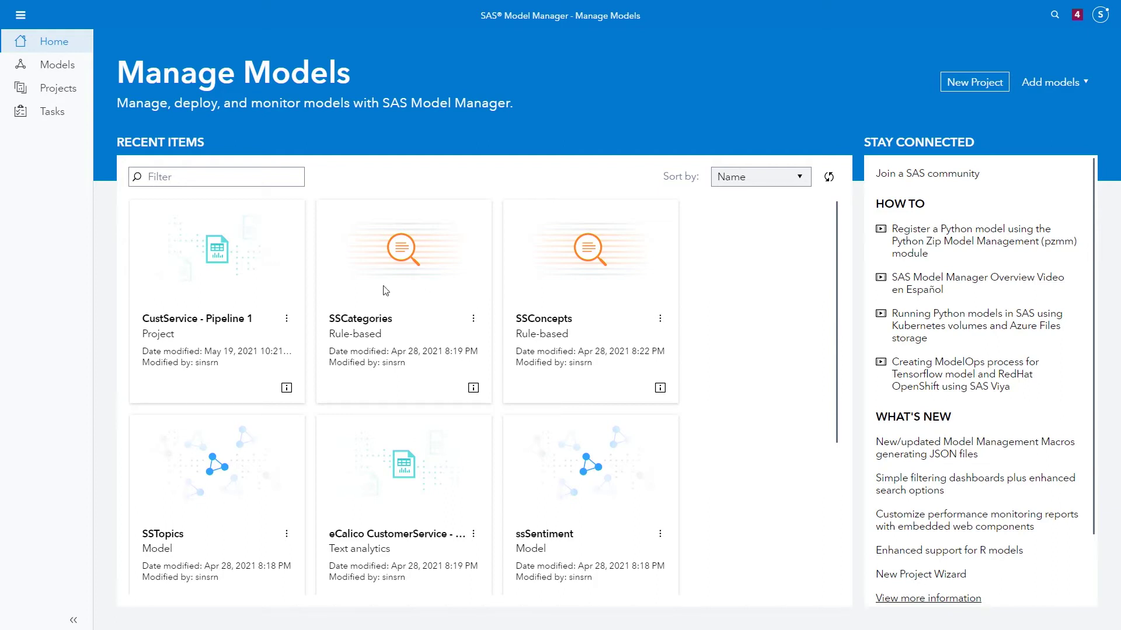
- Open the SSCategories model, check its input and output variables, and open its Publish Models dialog
click(371, 323)
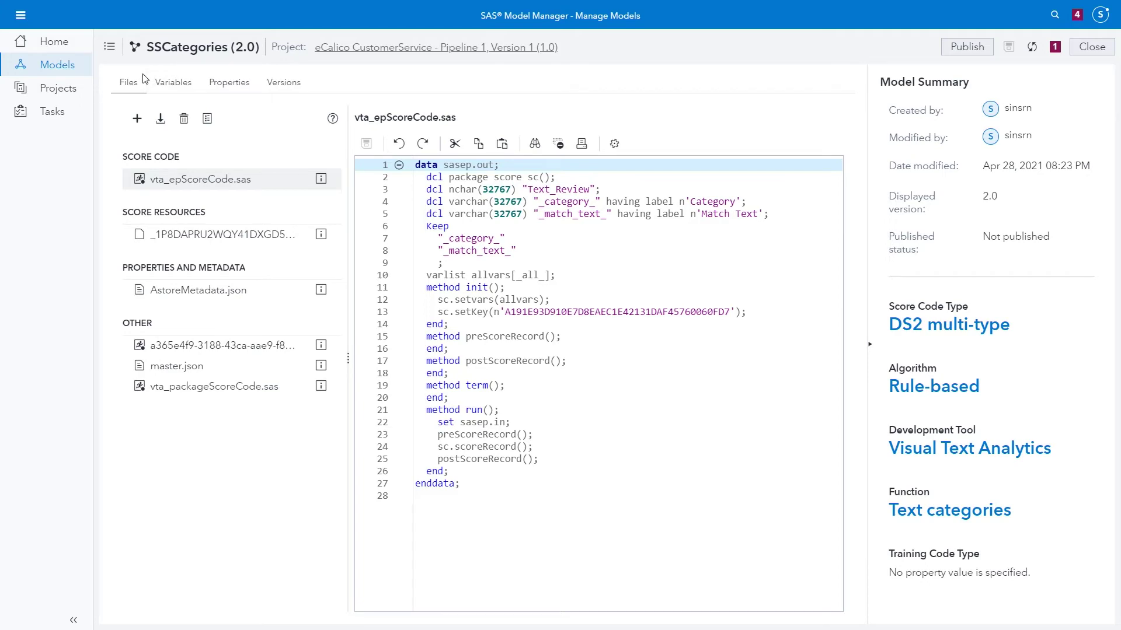
click(190, 80)
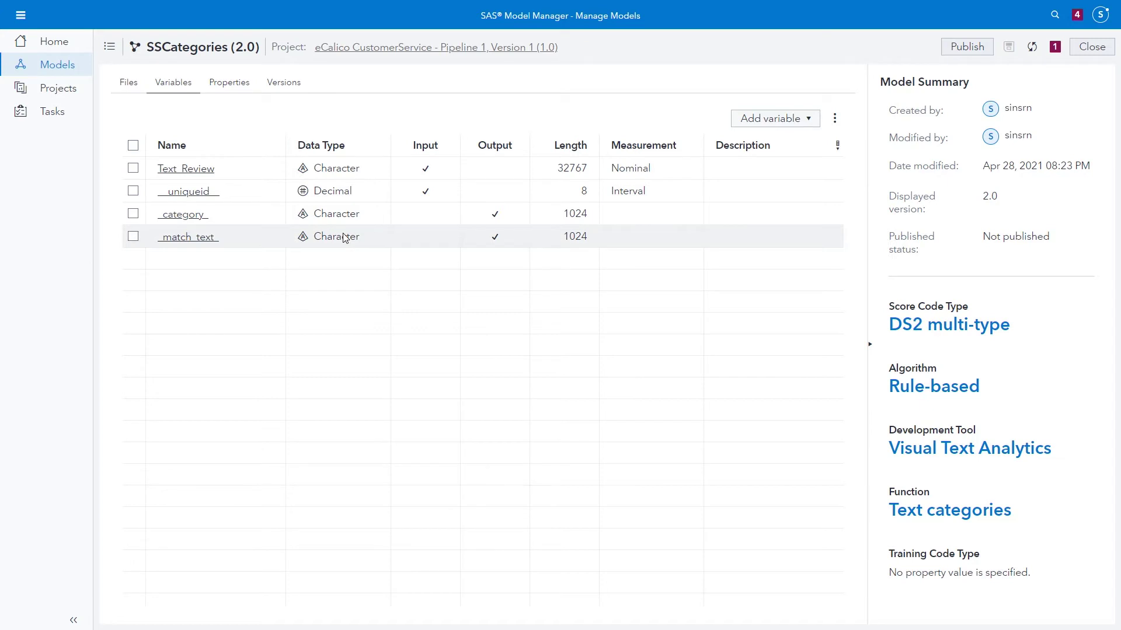
click(967, 47)
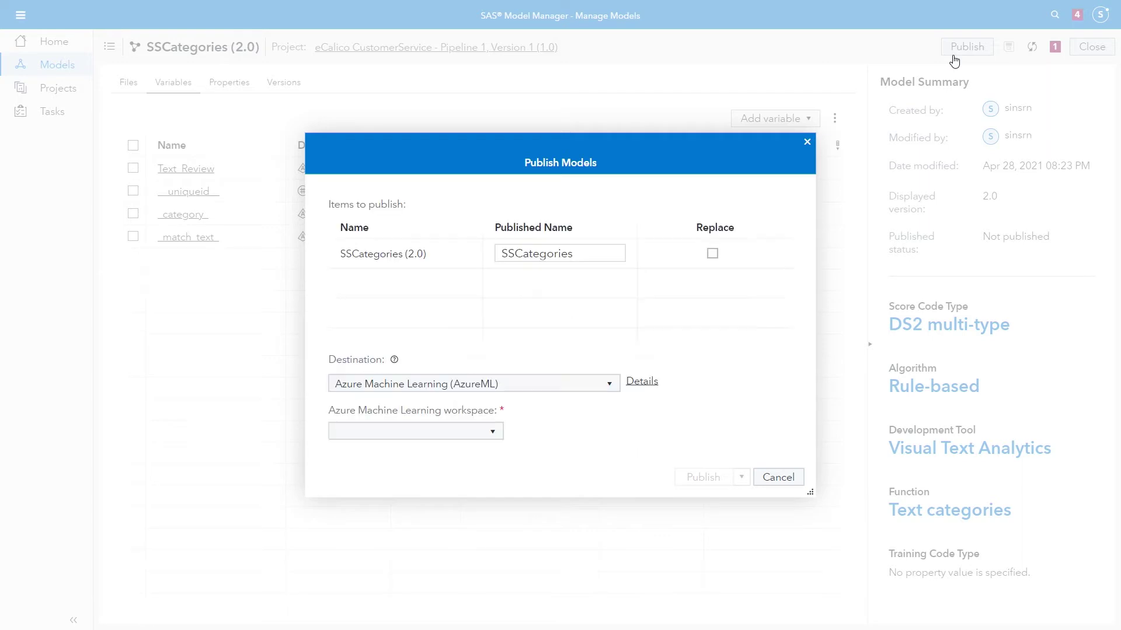
- Publish SSCategories to SAS Micro Analytic Service (maslocal), replacing any existing copy, then close the results
click(605, 384)
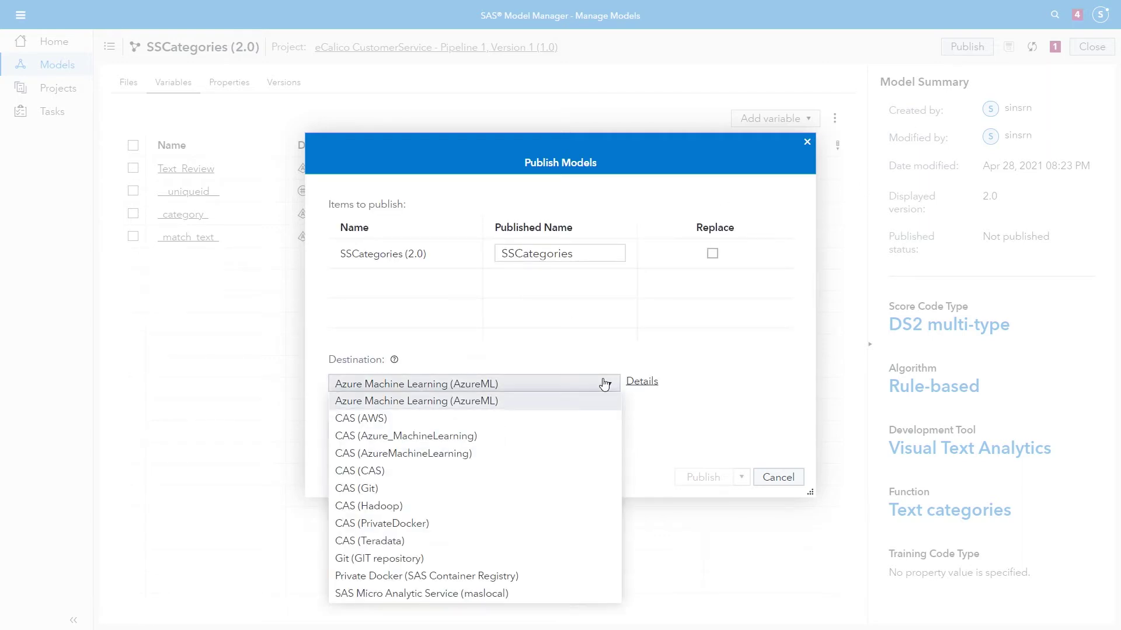
click(464, 594)
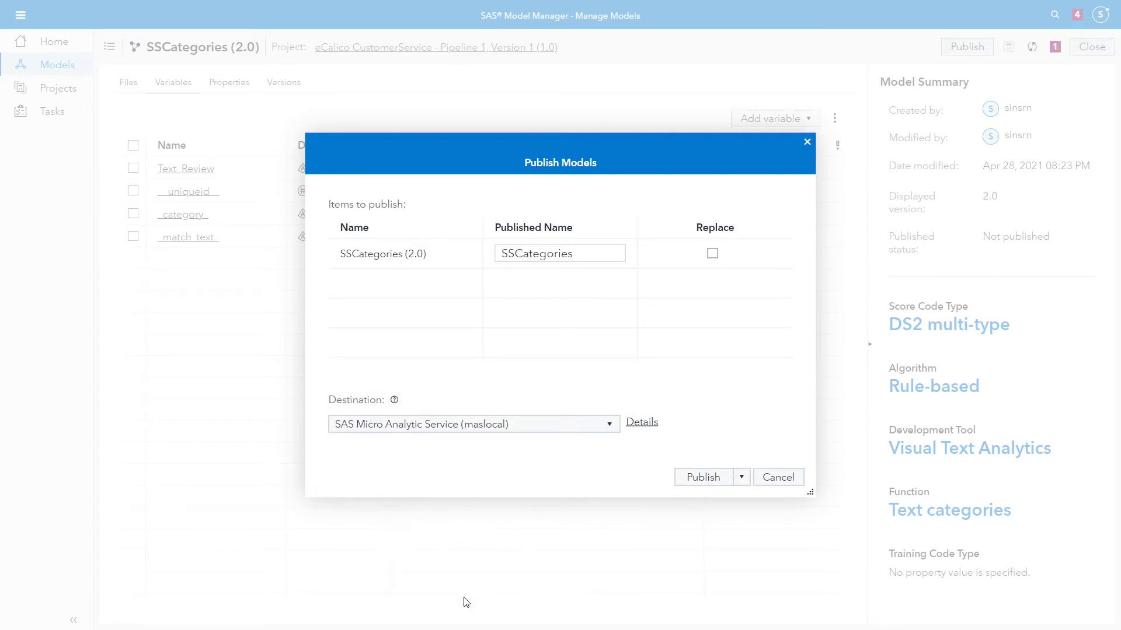
click(712, 254)
click(706, 478)
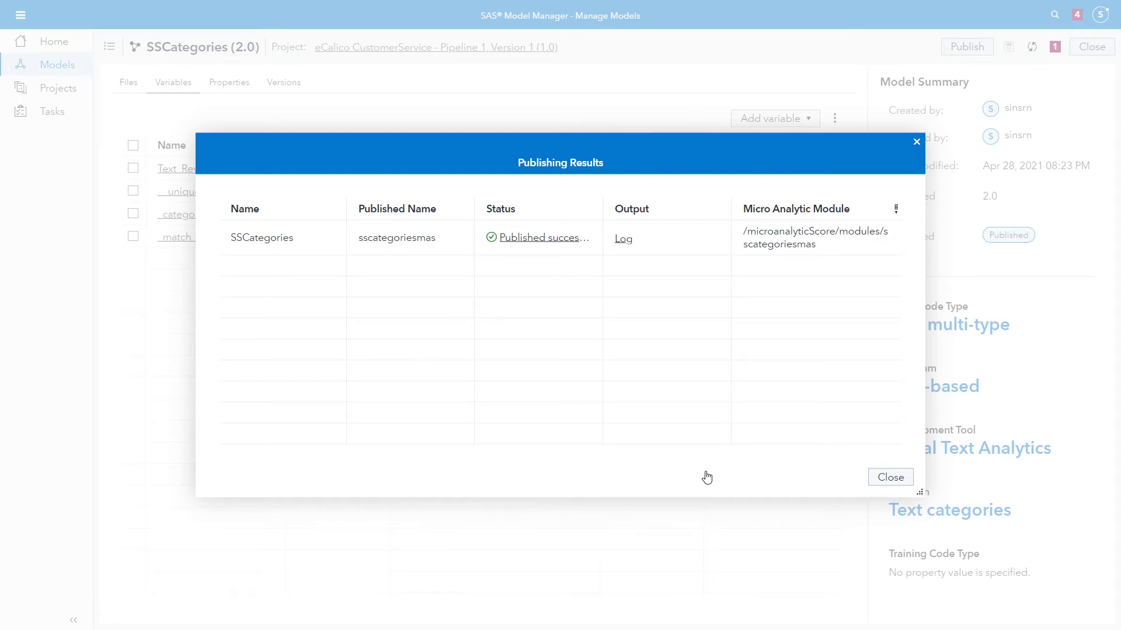
click(891, 478)
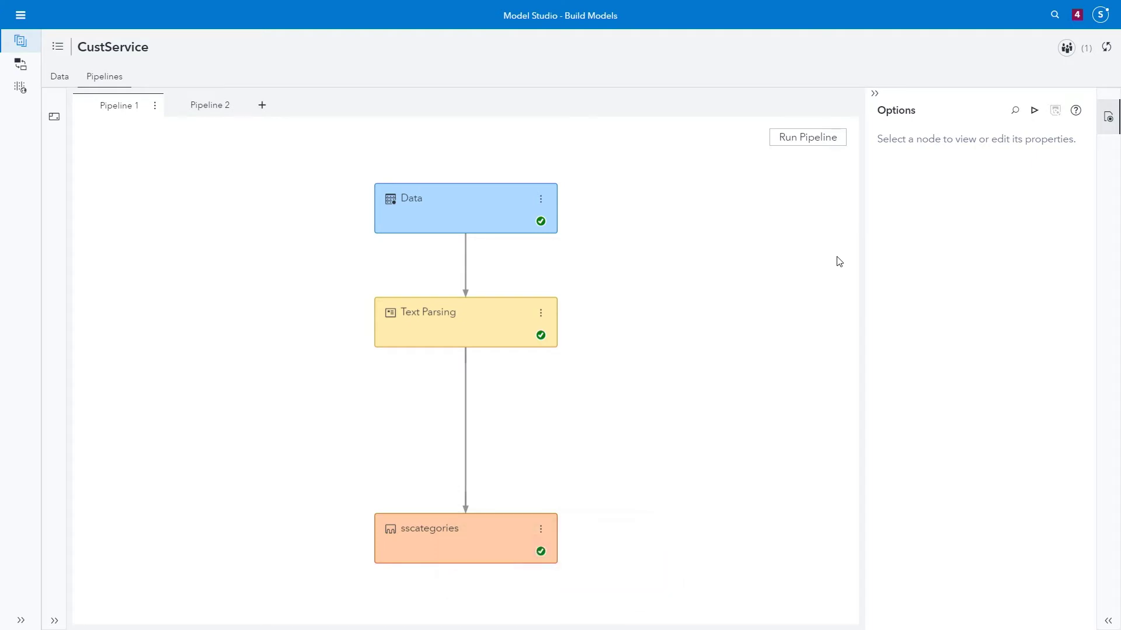
- Register the model from the sscategories node in CustService Pipeline 1
mouse_move(497, 526)
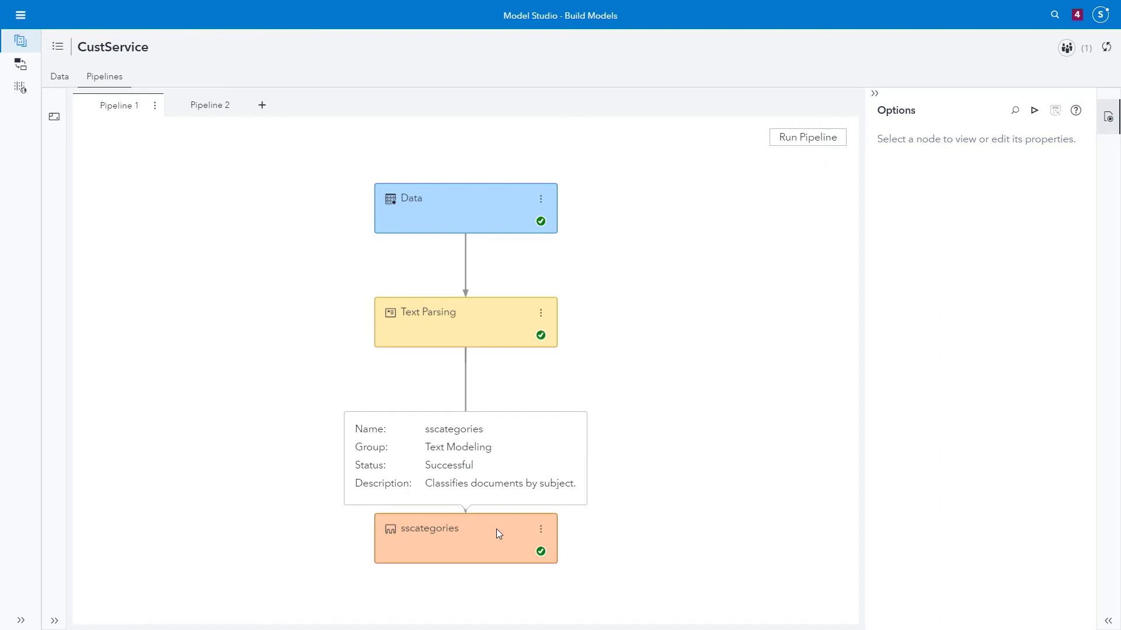
right_click(496, 529)
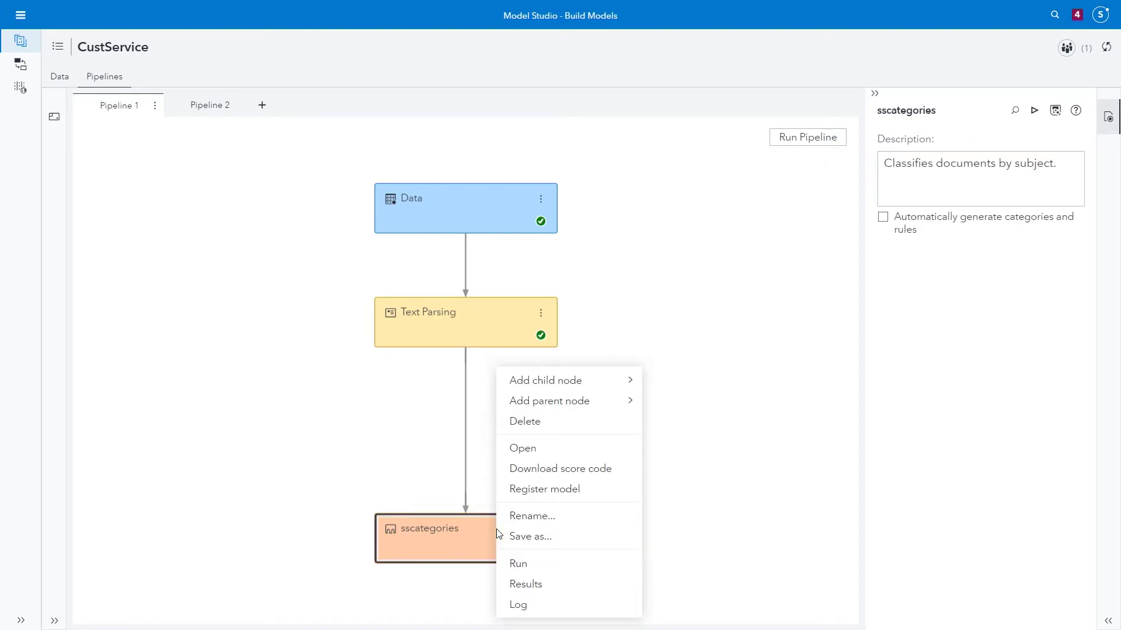
click(550, 489)
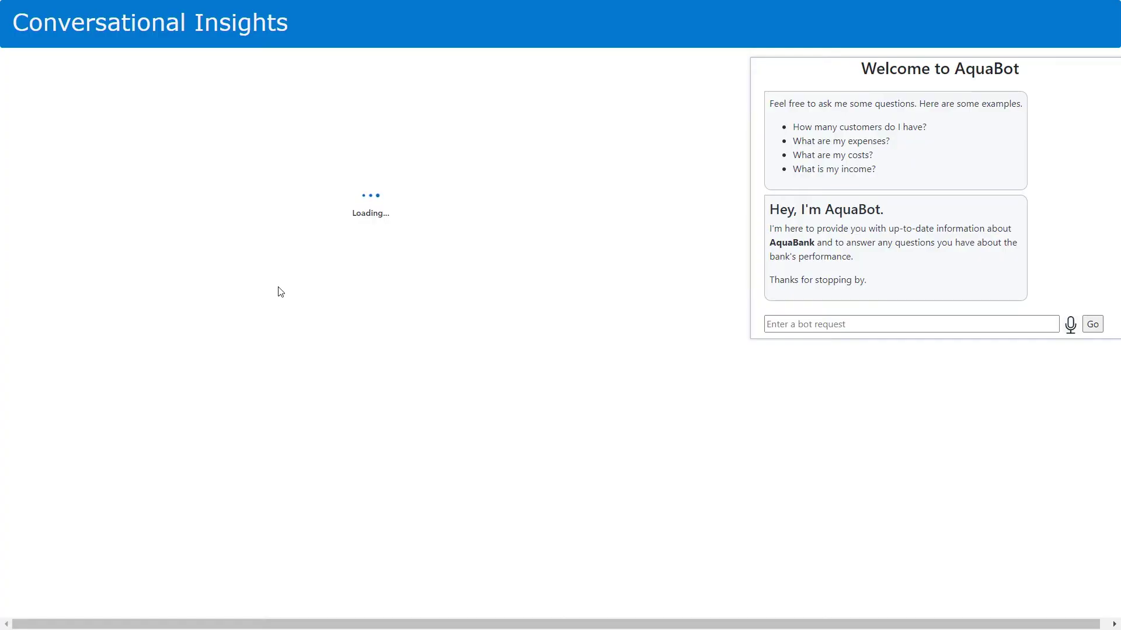
- Ask AquaBot by voice to 'tell me about my customers', then request more details
click(1071, 324)
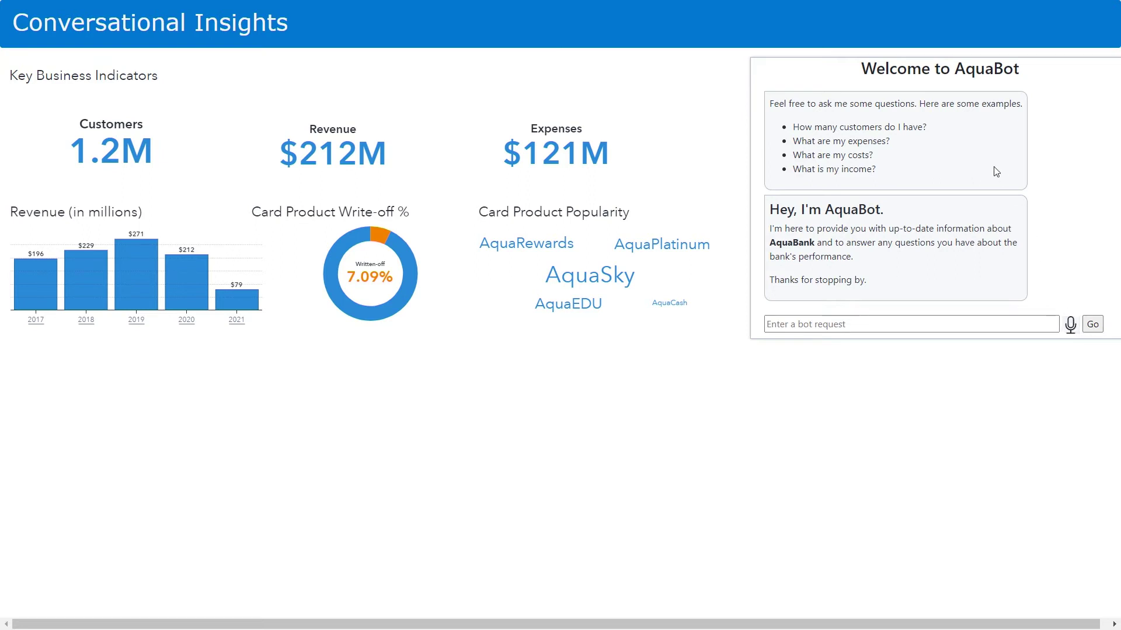
click(1072, 326)
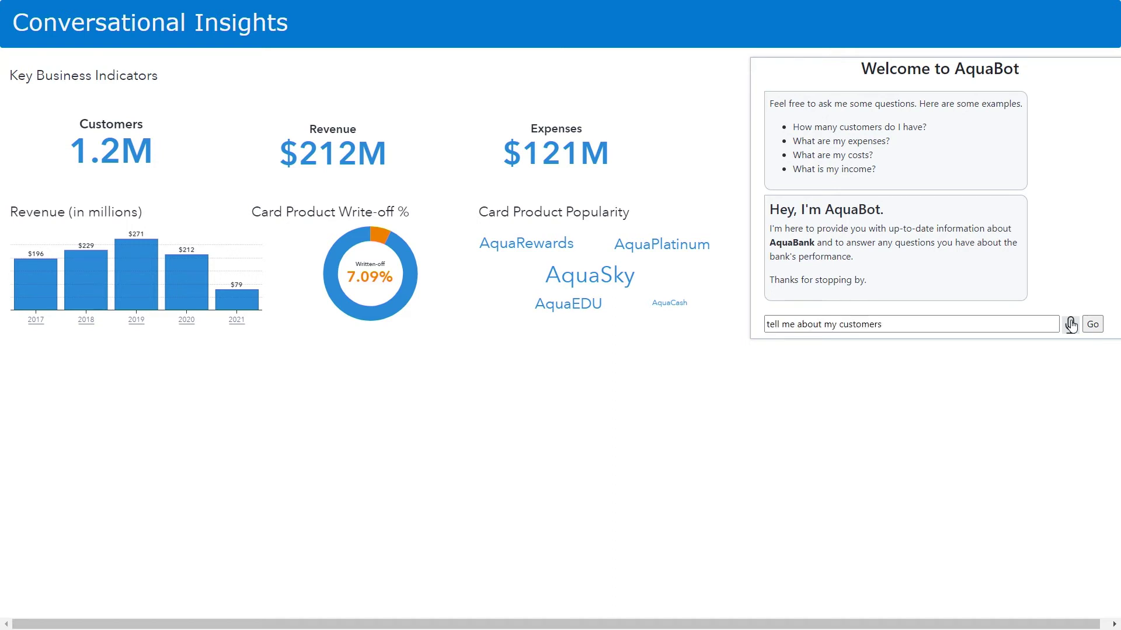
click(1096, 327)
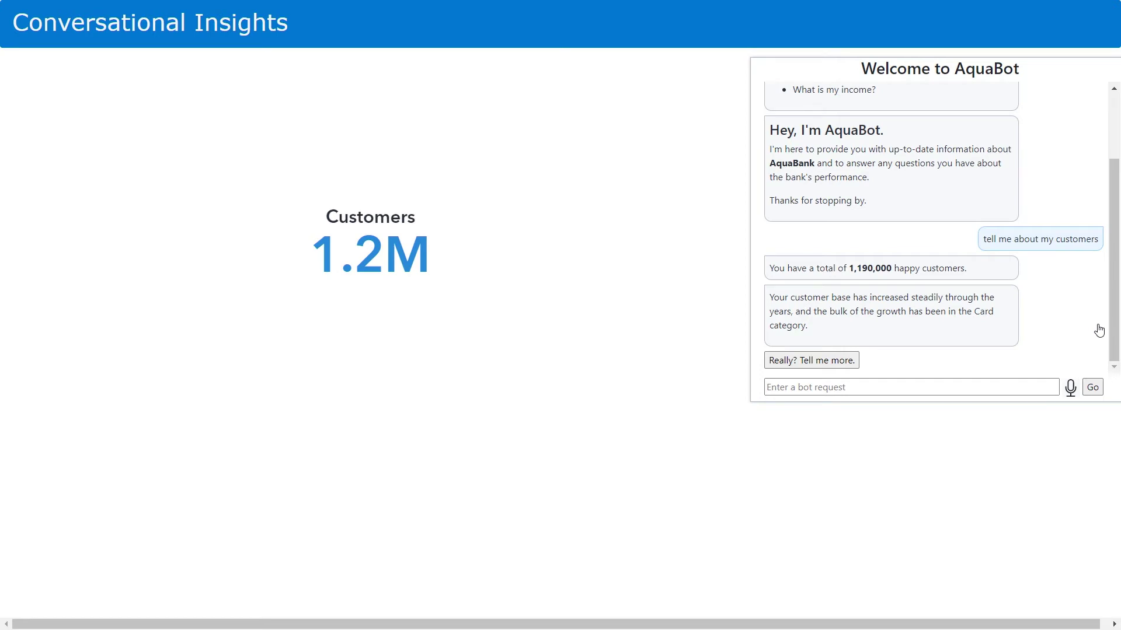
click(834, 361)
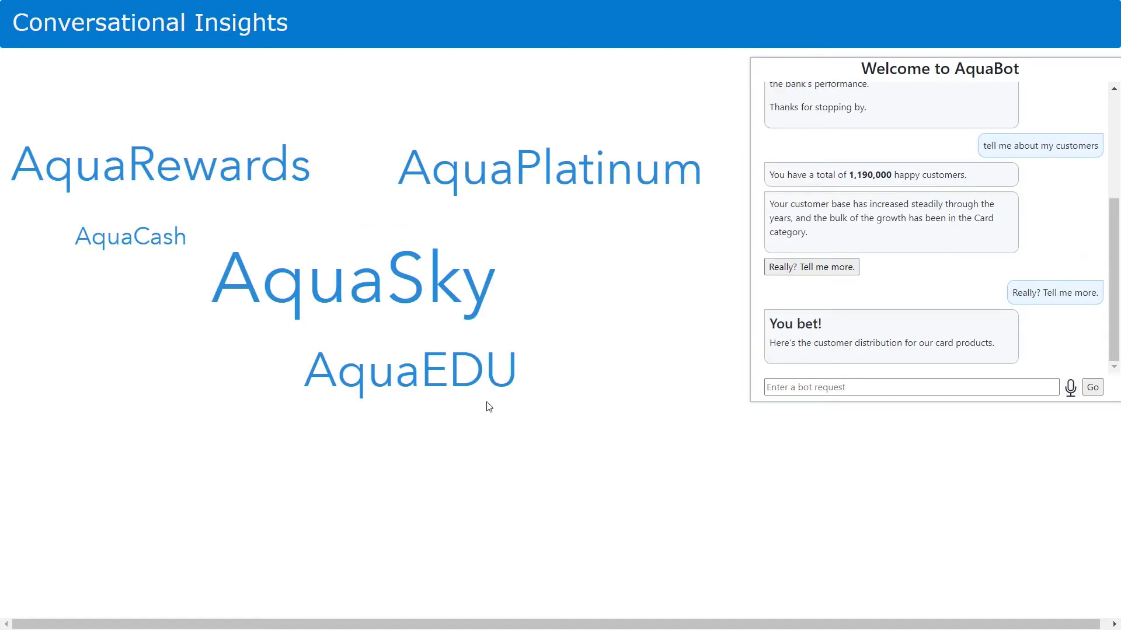
- Ask AquaBot 'Which is my most popular card product'
mouse_move(490, 378)
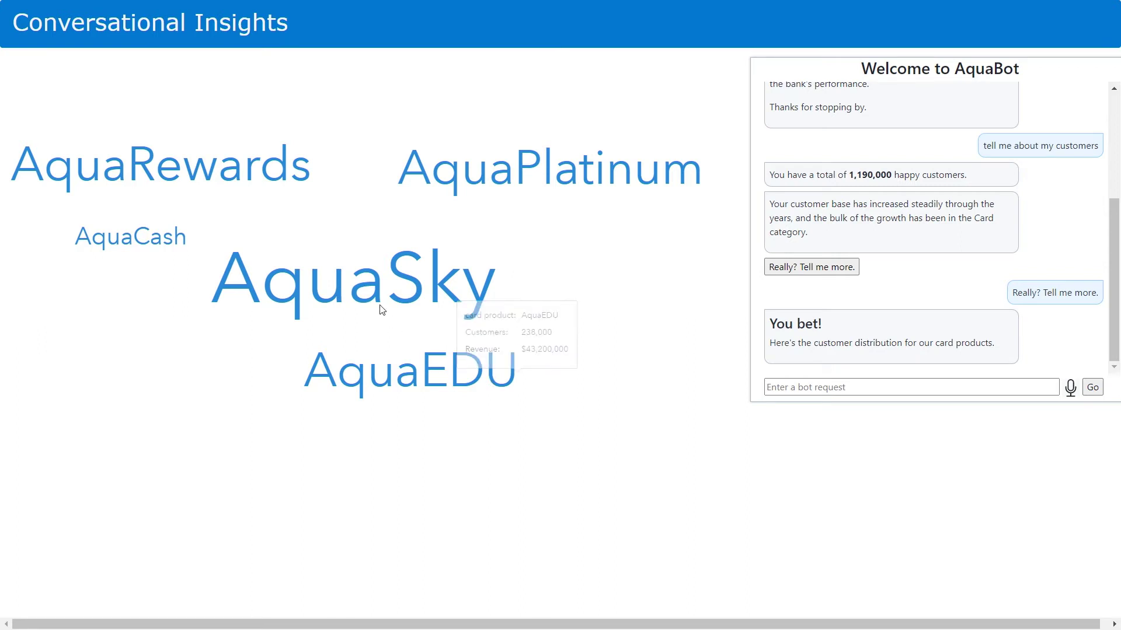
mouse_move(380, 306)
click(797, 388)
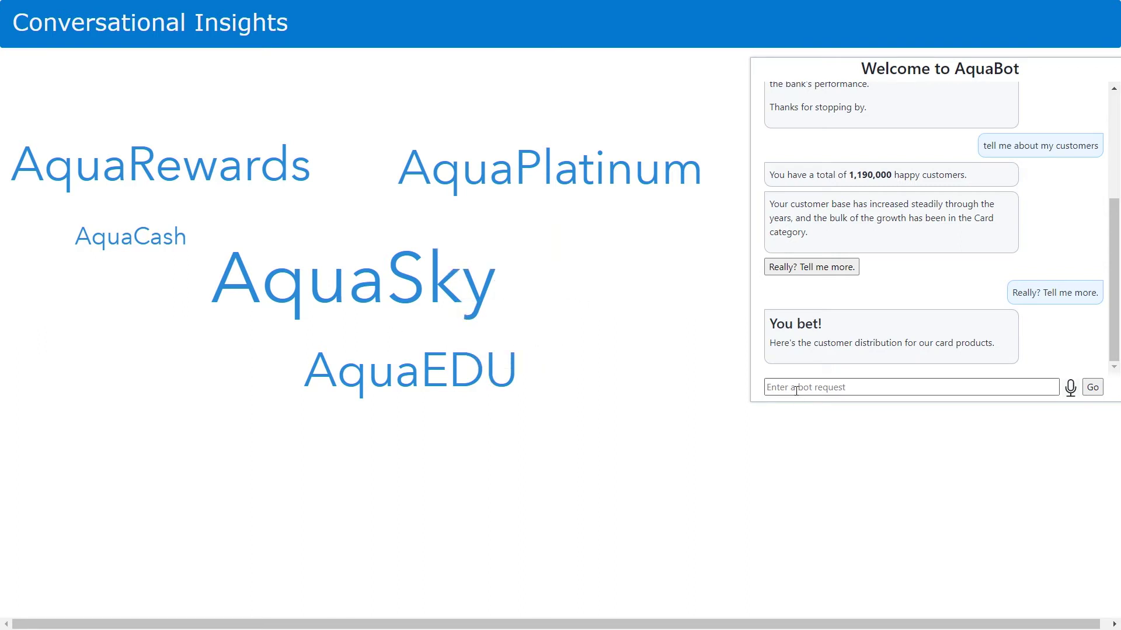
text(Whic)
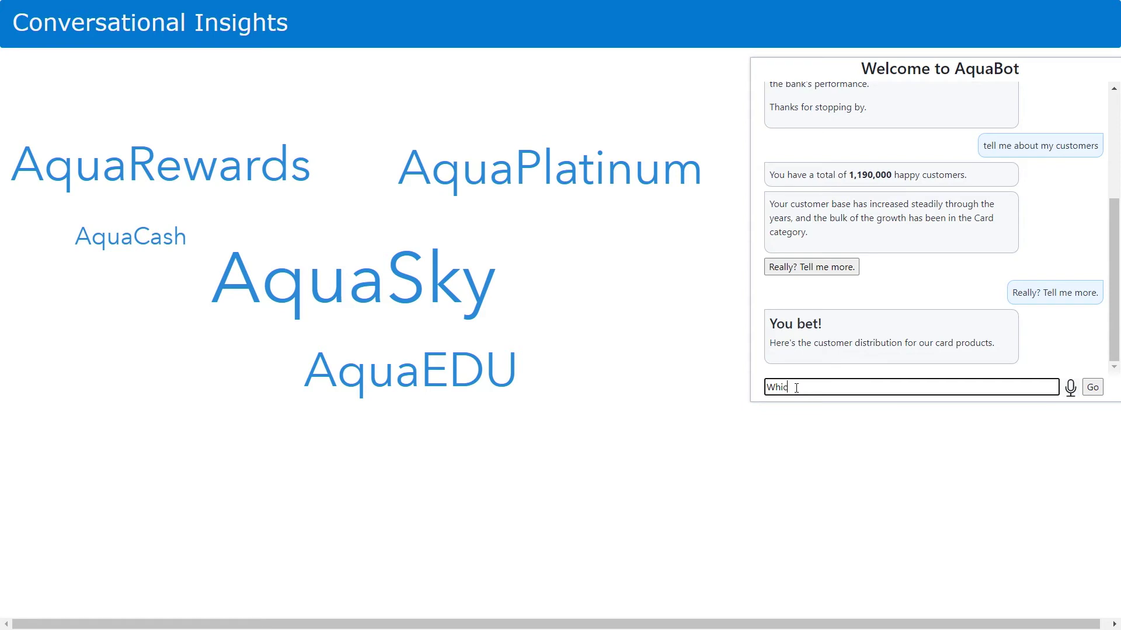
text(h is my most popular card product?)
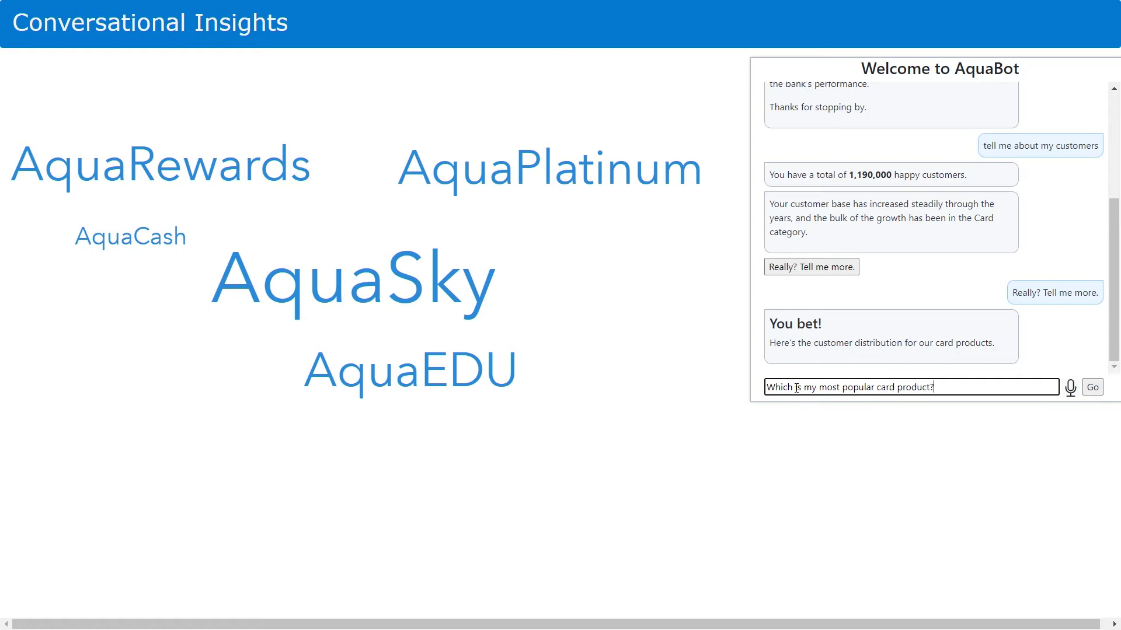
key(Return)
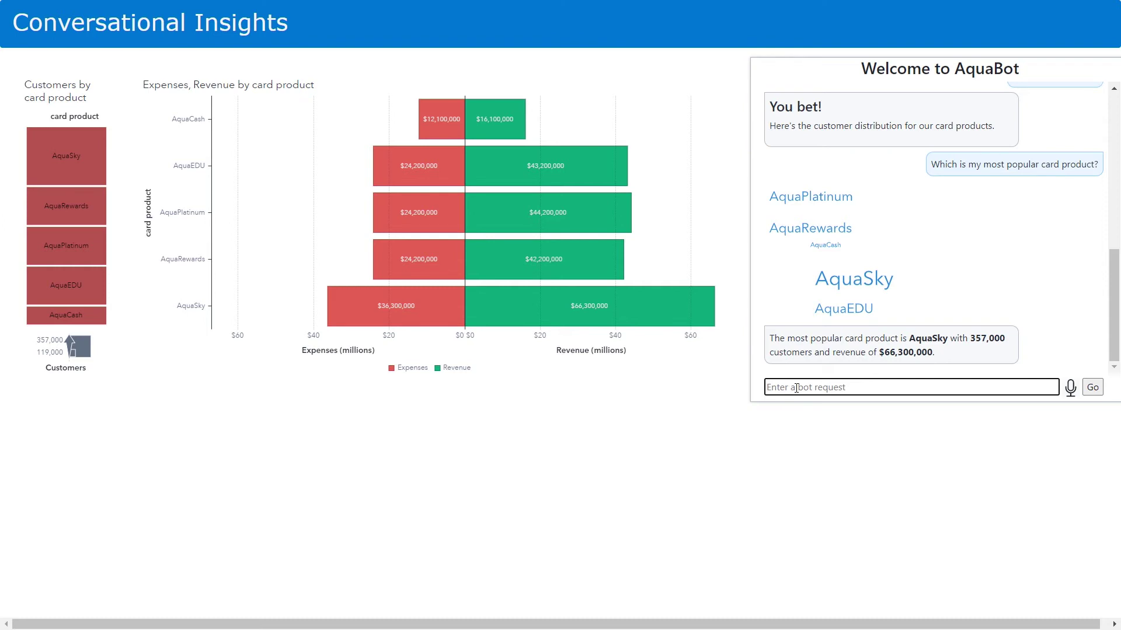
- Ask AquaBot 'Which state has the highest write-off rate?'
text(Which state has the highest write-o)
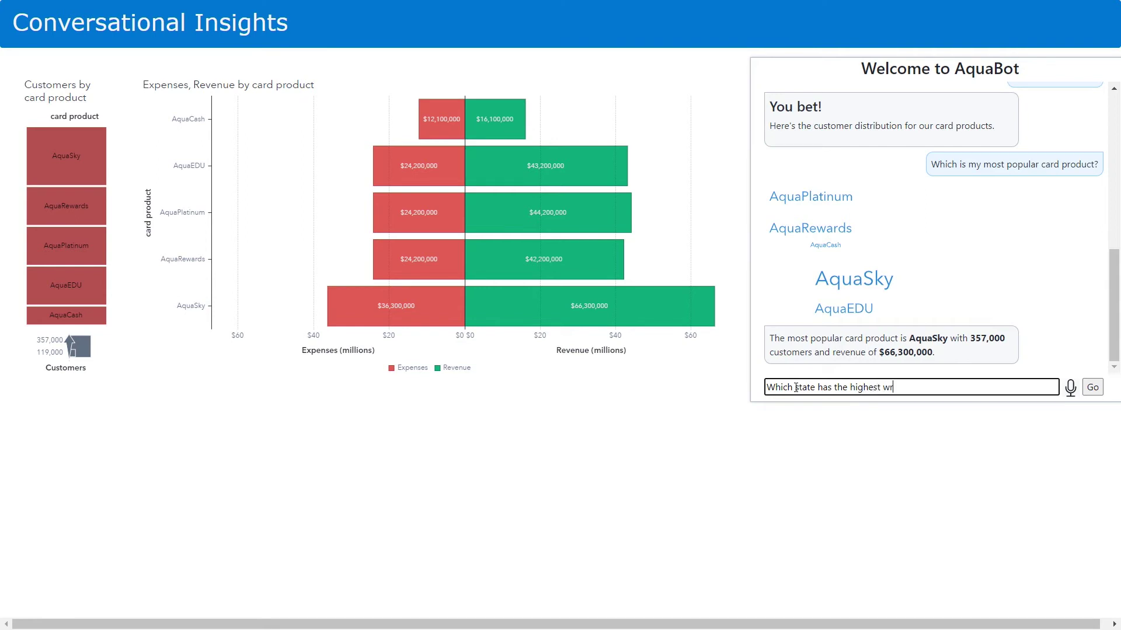
text(ff rate?)
key(Return)
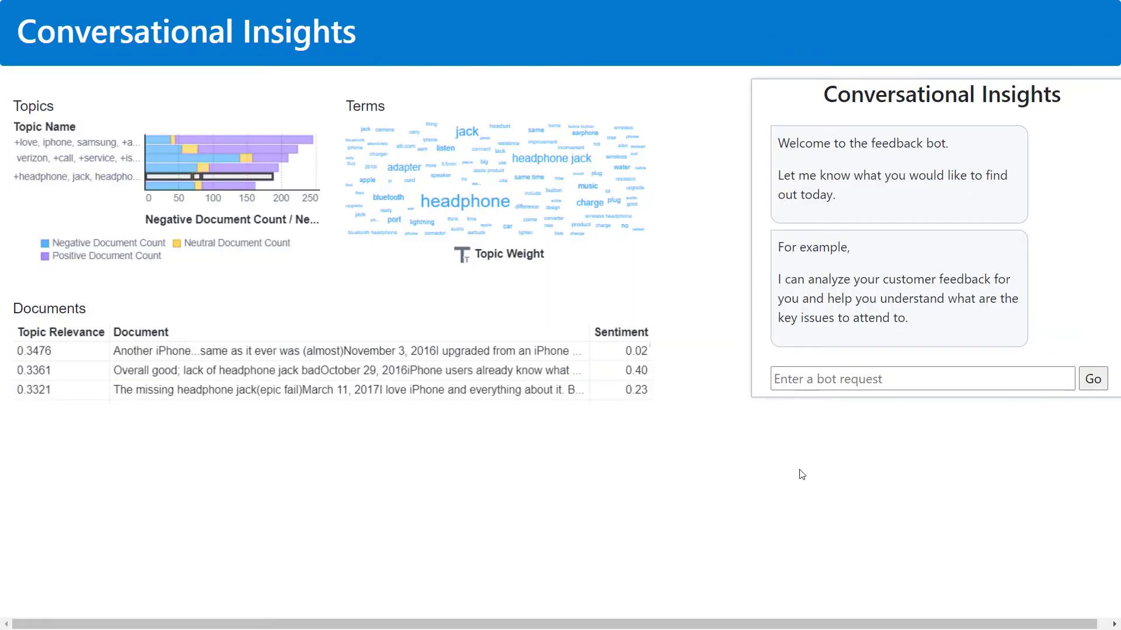
- Ask the feedback bot to 'Analyze my negative feedback for me'
click(817, 382)
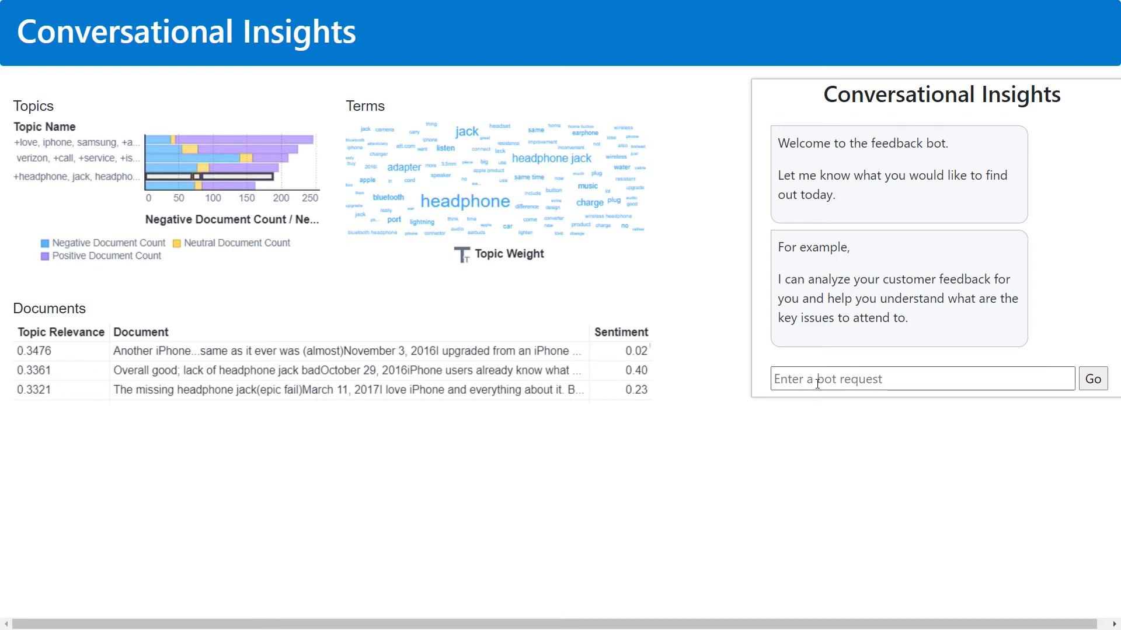
text(Analyz)
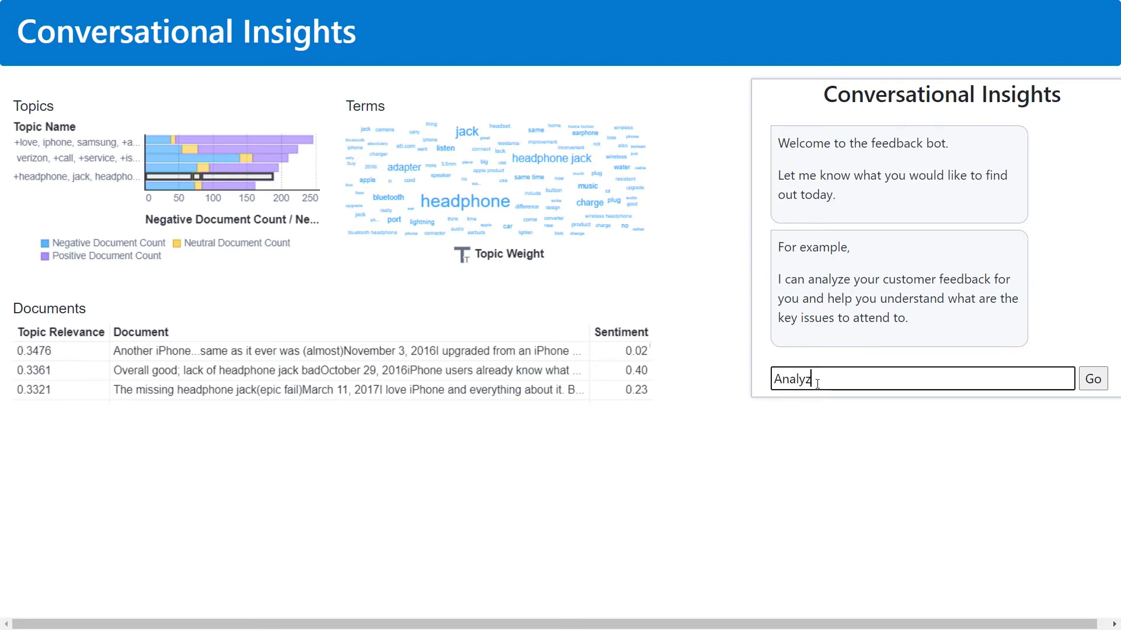
text(e my neg)
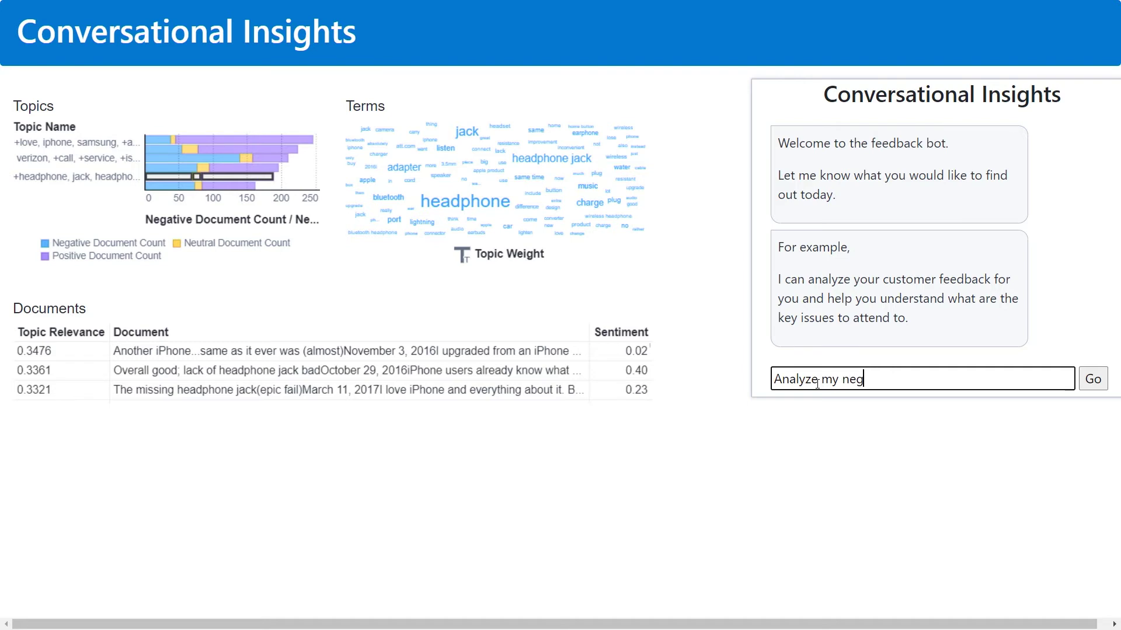
text(ative feedback for me.)
key(Return)
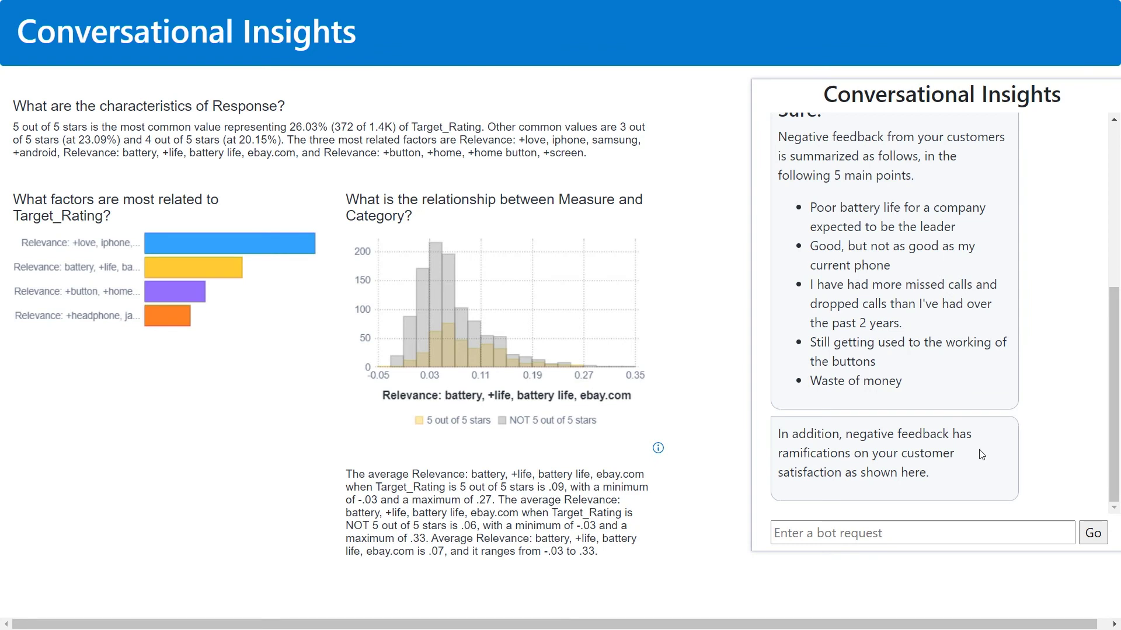
- Highlight the first two negative feedback points and the customer satisfaction impact paragraph
drag(1118, 407, 1118, 383)
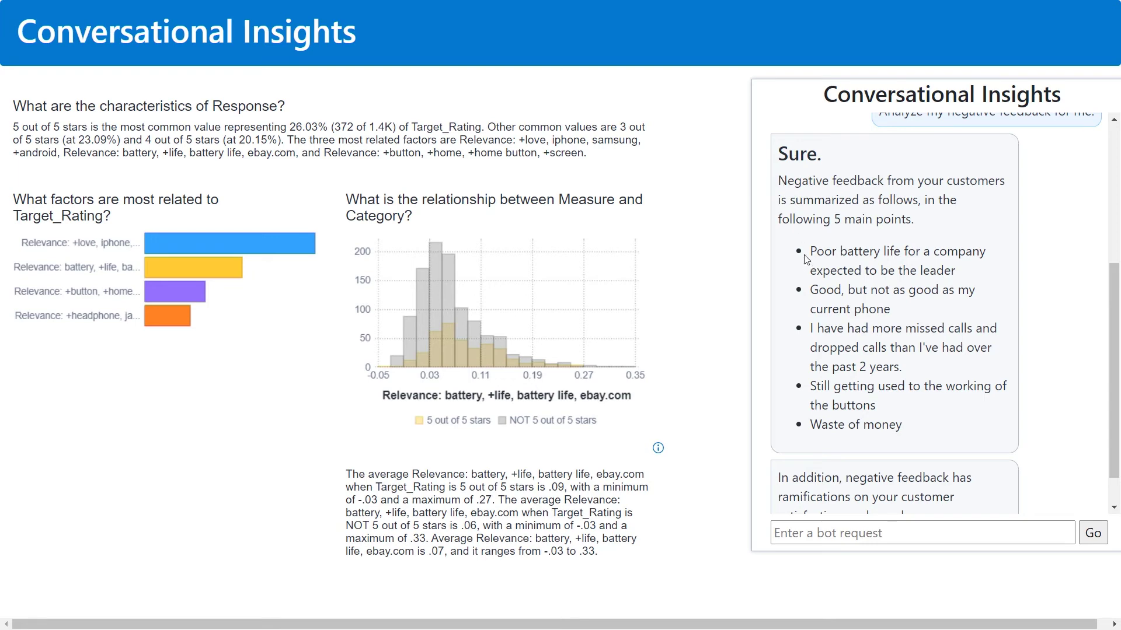
drag(811, 248, 891, 309)
click(813, 290)
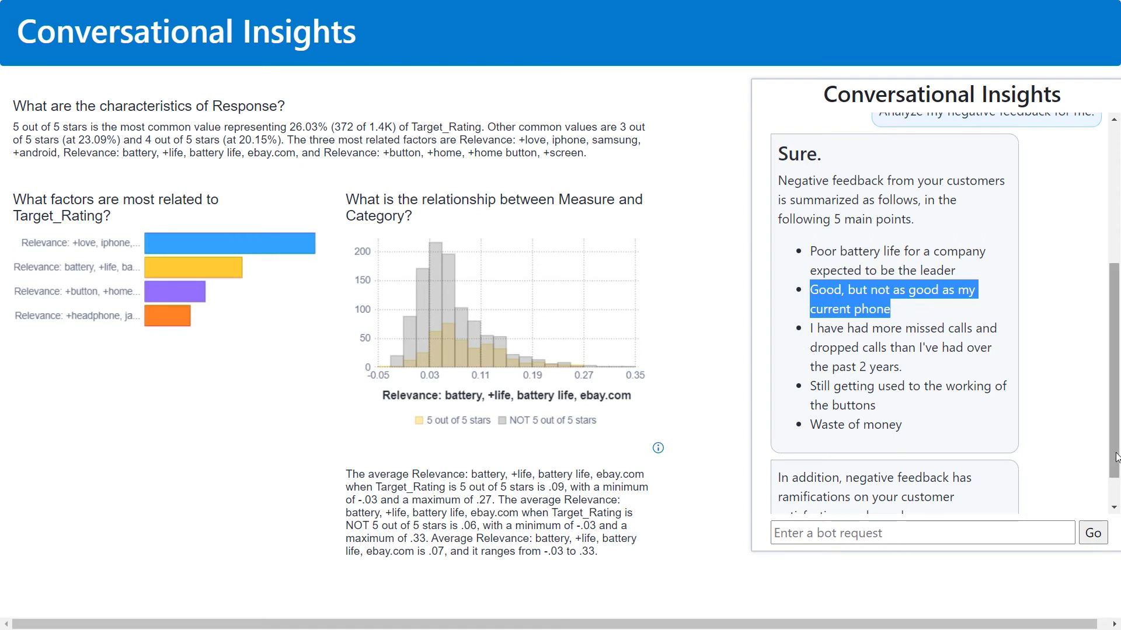
scroll(1114, 455, down, 1)
drag(929, 475, 778, 436)
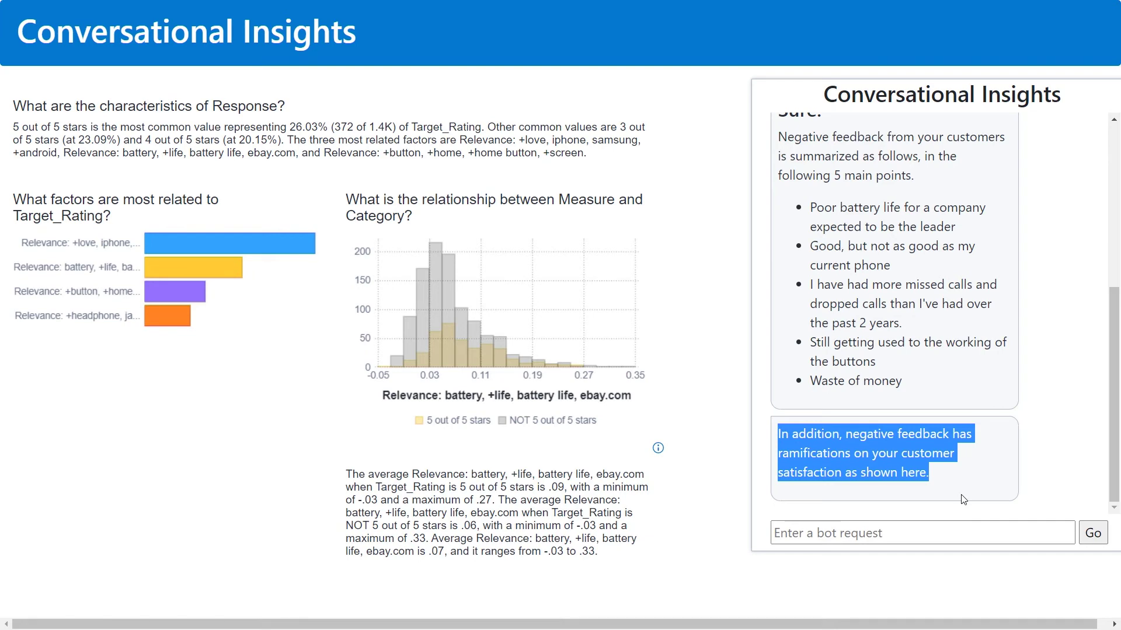